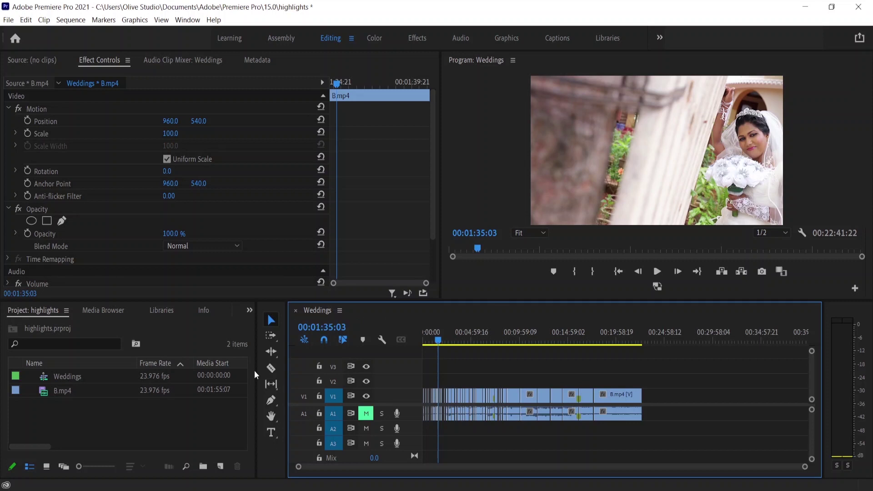
Select the Weddings sequence, enlarge the project and timeline panels, and zoom in on its first minutes
{"action": "left_click", "coordinate": [56, 378]}
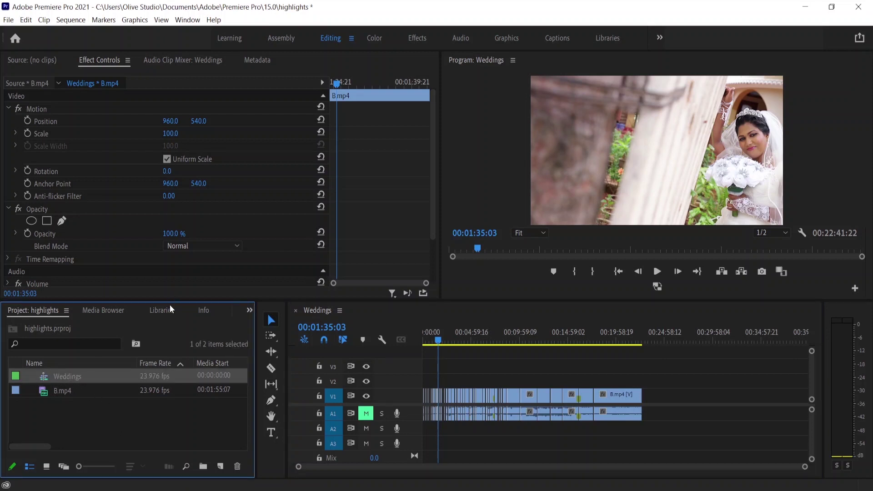
{"action": "left_click_drag", "start_coordinate": [172, 301], "coordinate": [172, 281]}
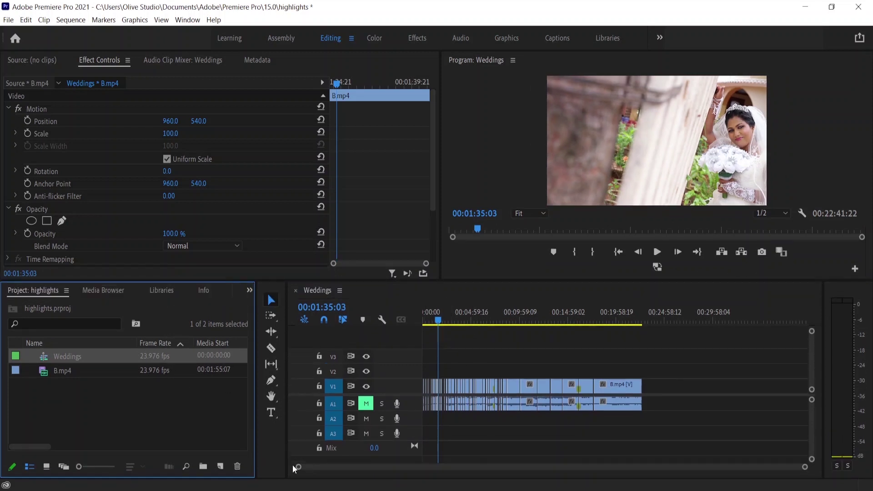
{"action": "left_click_drag", "start_coordinate": [298, 472], "coordinate": [476, 481]}
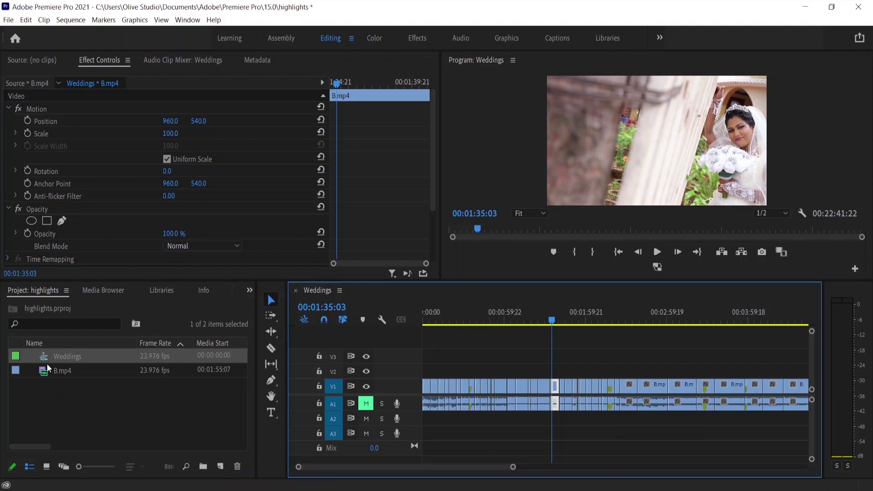
Duplicate the Weddings sequence, rename the copy 'Highlights', and open it in the timeline
{"action": "right_click", "coordinate": [77, 360]}
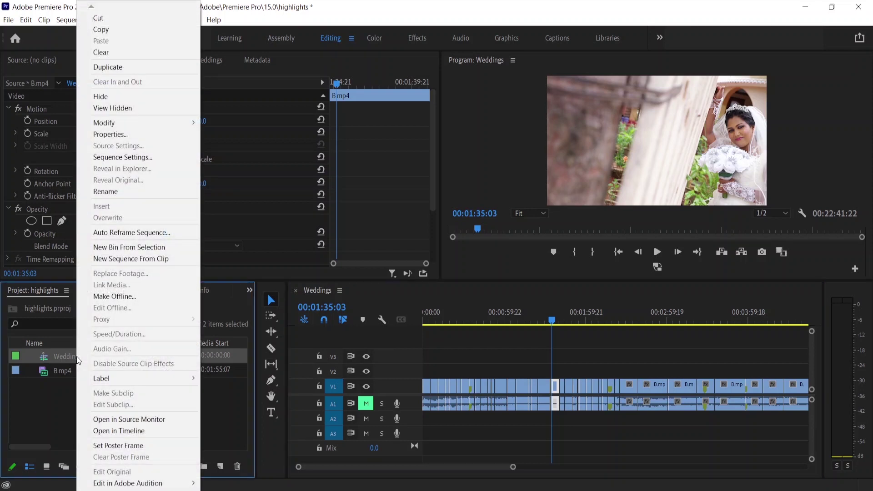
{"action": "left_click", "coordinate": [122, 68]}
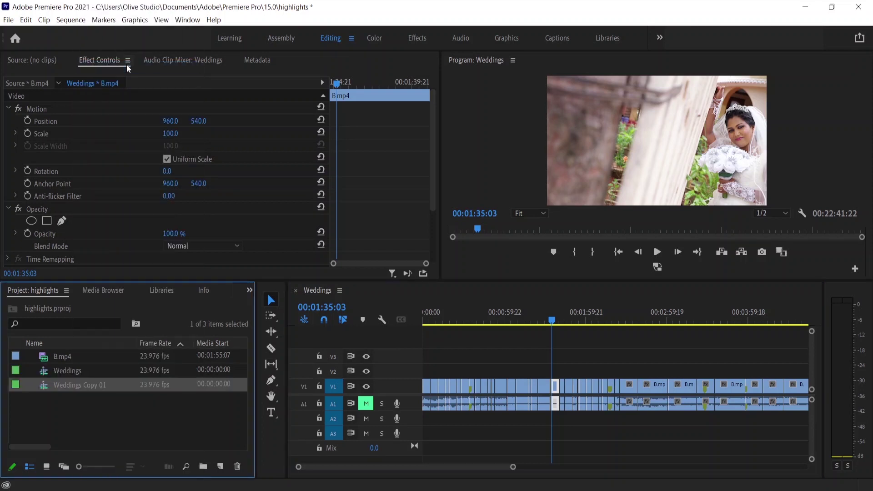
{"action": "left_click", "coordinate": [93, 386]}
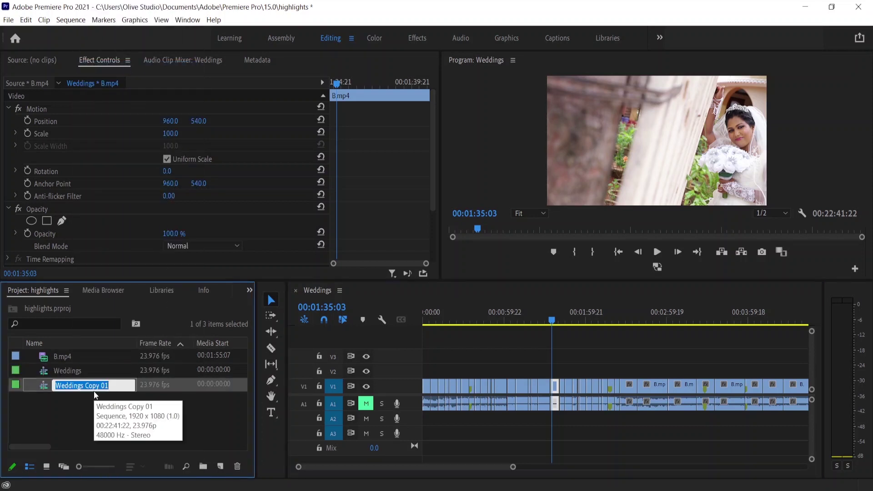
{"action": "type", "text": "Hi"}
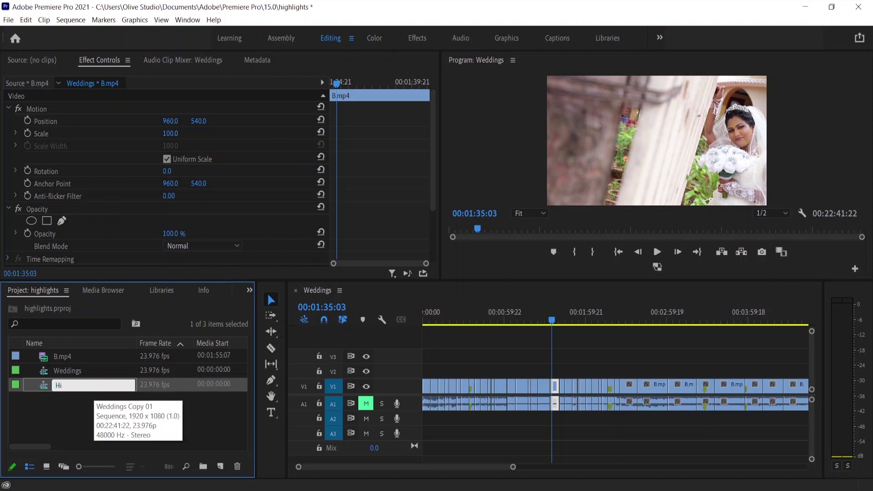
{"action": "type", "text": "ghlig"}
{"action": "type", "text": "hts"}
{"action": "key", "text": "Return"}
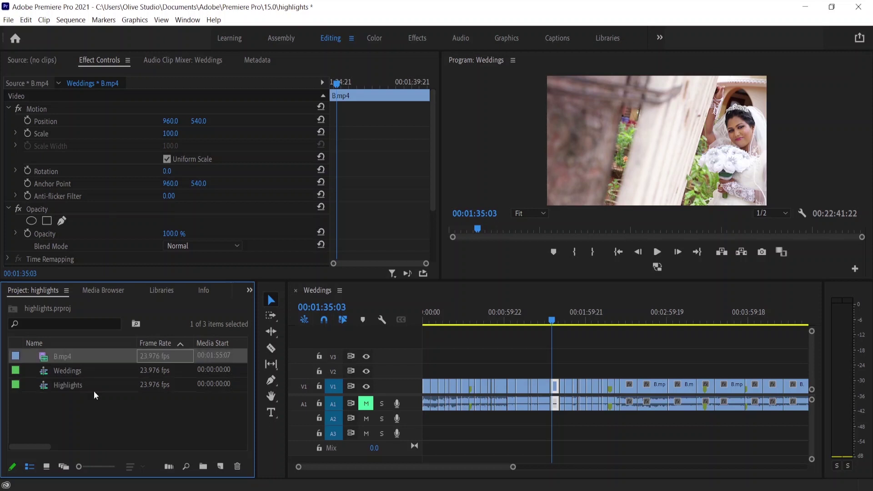
{"action": "double_click", "coordinate": [70, 384]}
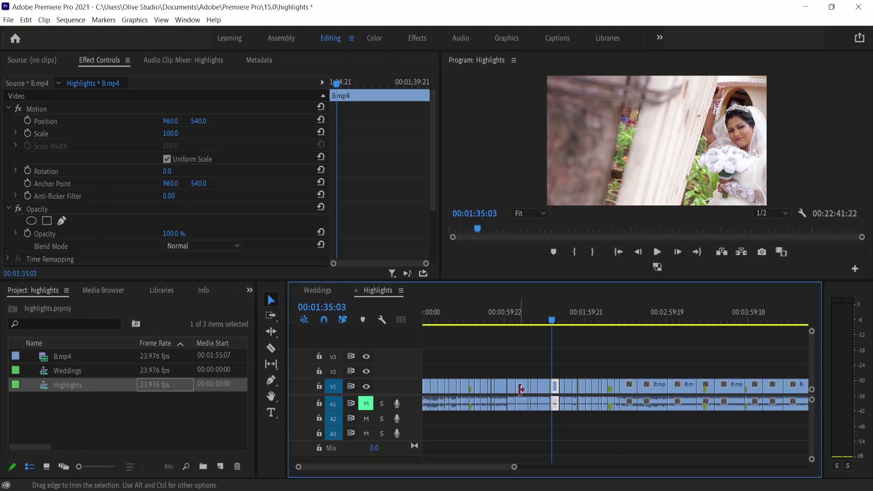
Delete every clip from the Highlights sequence
{"action": "left_click", "coordinate": [522, 388]}
{"action": "key", "text": "ctrl+a"}
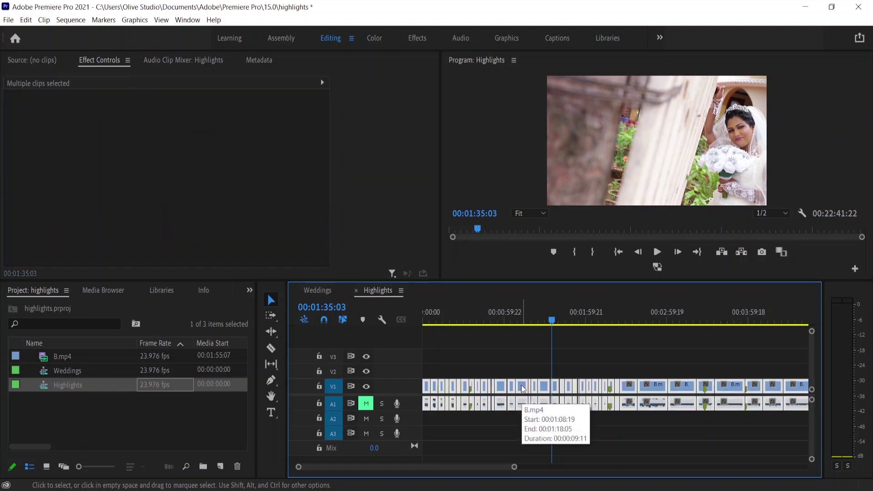
{"action": "key", "text": "Delete"}
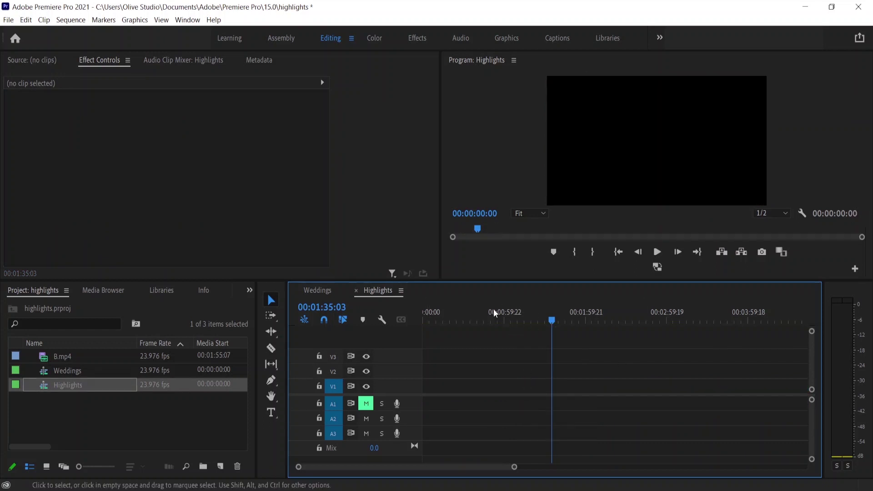
Dock the Highlights timeline below the Weddings timeline and resize both panels
{"action": "left_click_drag", "start_coordinate": [455, 280], "coordinate": [326, 260]}
{"action": "left_click_drag", "start_coordinate": [379, 268], "coordinate": [386, 472]}
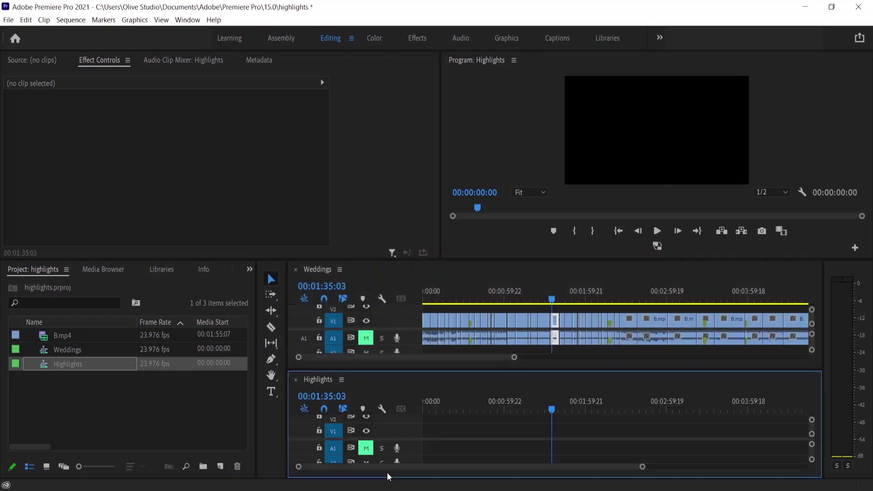
{"action": "left_click_drag", "start_coordinate": [439, 237], "coordinate": [439, 217]}
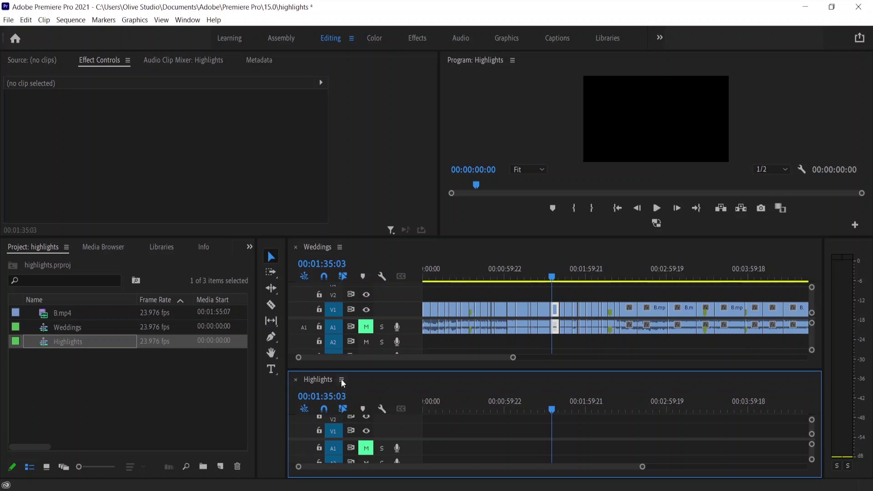
Select the Weddings sequence in the Project panel and zoom its timeline to separate the clips
{"action": "left_click", "coordinate": [61, 326]}
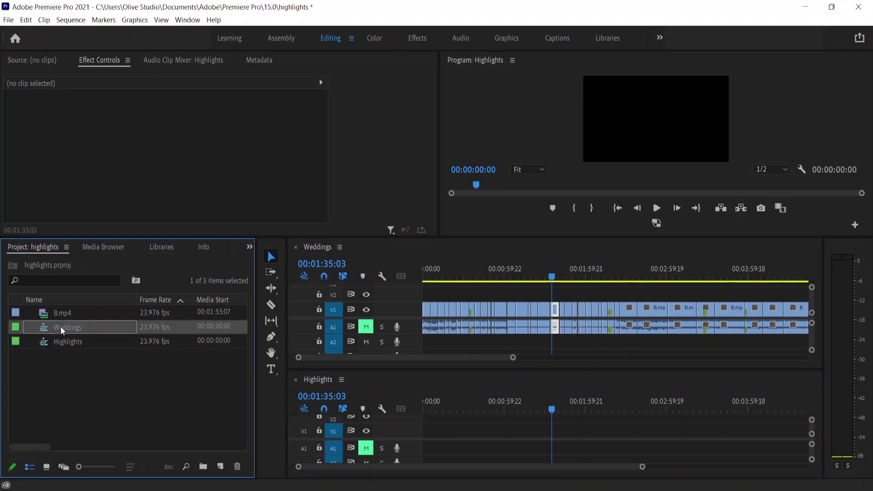
{"action": "right_click", "coordinate": [61, 326]}
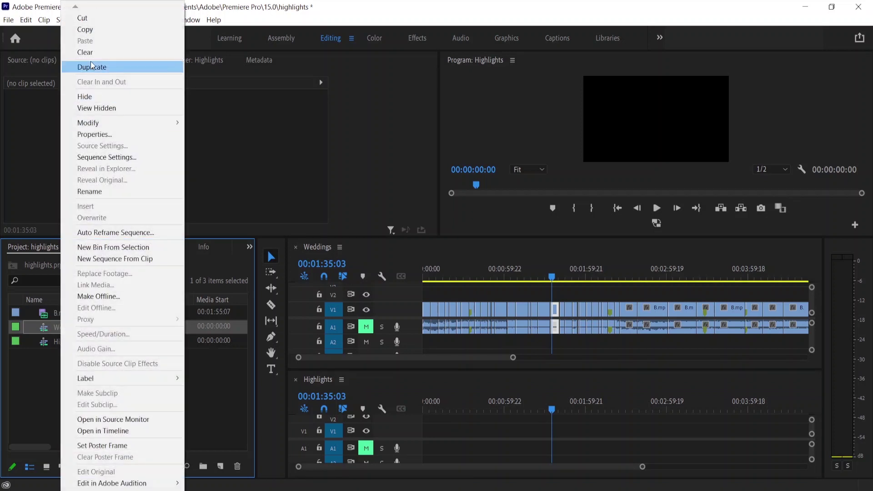
{"action": "left_click", "coordinate": [46, 387]}
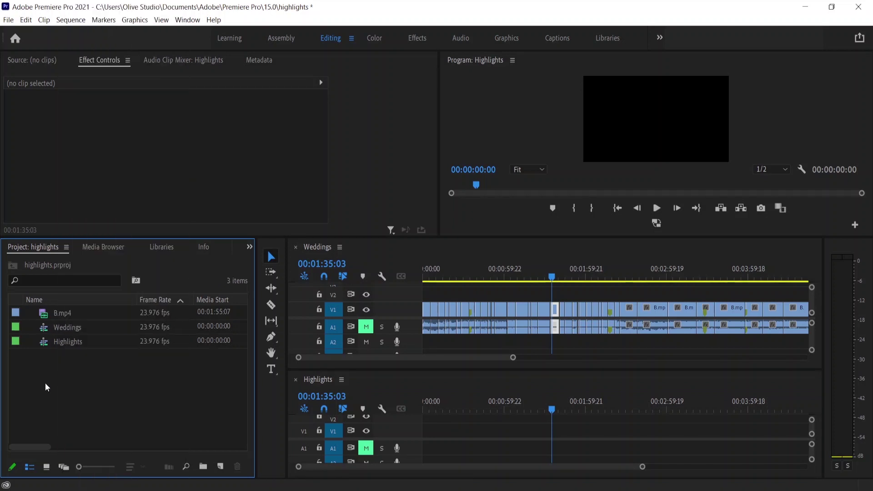
{"action": "left_click", "coordinate": [74, 325]}
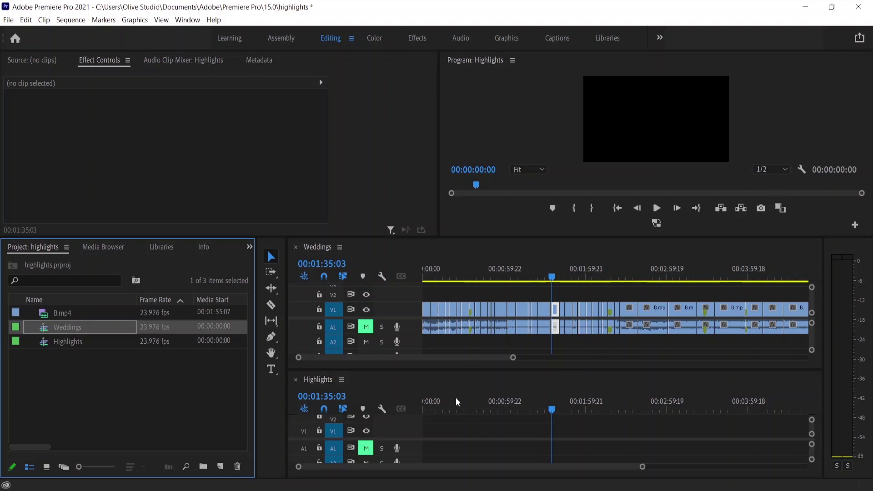
{"action": "left_click_drag", "start_coordinate": [536, 313], "coordinate": [552, 436]}
{"action": "key", "text": "Up"}
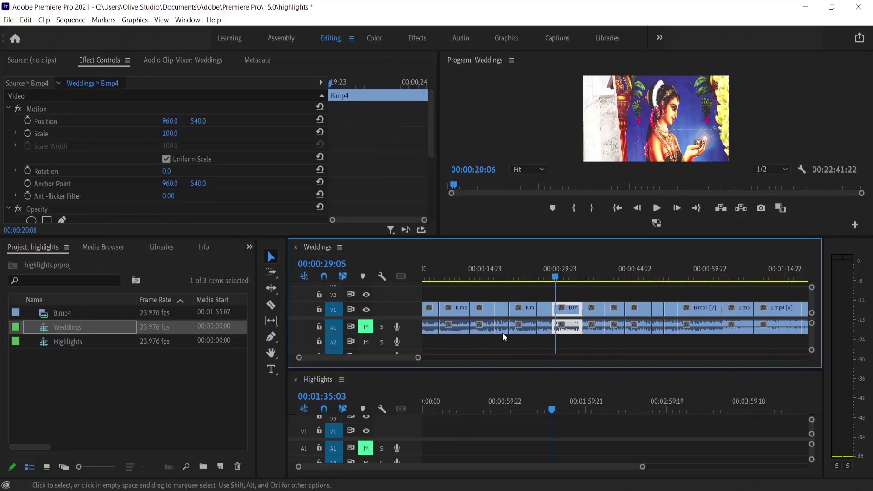
{"action": "key", "text": "Up"}
{"action": "key", "text": "Up"}
{"action": "left_click_drag", "start_coordinate": [462, 332], "coordinate": [609, 332]}
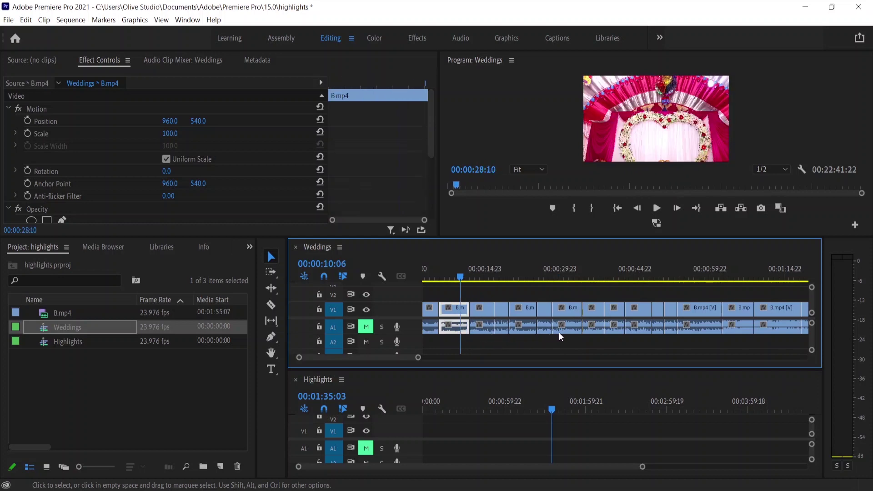
{"action": "left_click", "coordinate": [487, 269]}
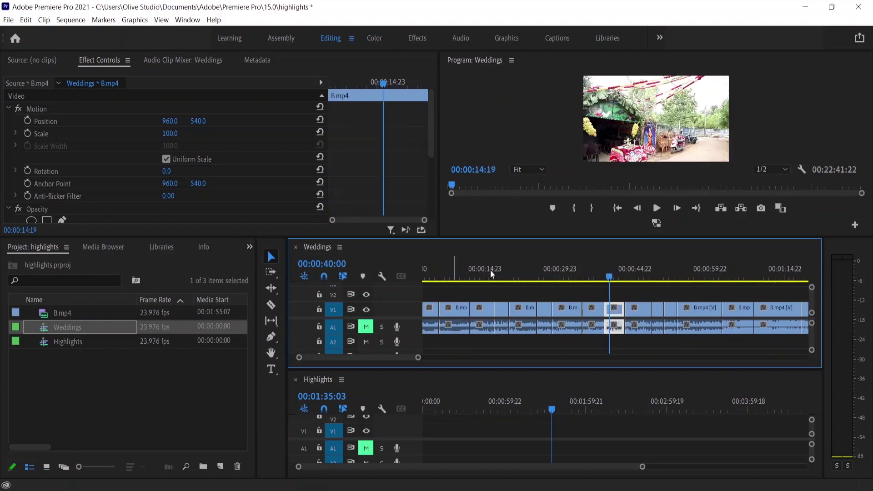
{"action": "mouse_move", "coordinate": [599, 271]}
{"action": "left_mouse_down"}
{"action": "mouse_move", "coordinate": [481, 275]}
{"action": "mouse_move", "coordinate": [588, 278]}
{"action": "left_mouse_up"}
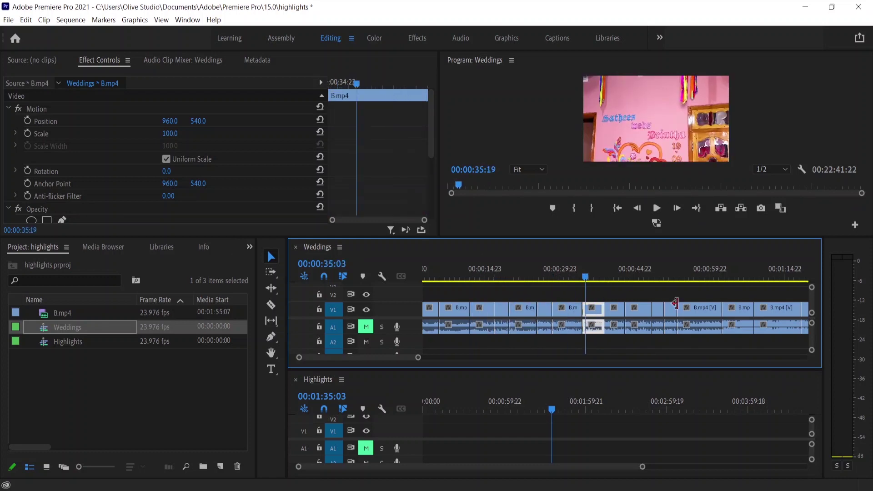
{"action": "left_click", "coordinate": [699, 318]}
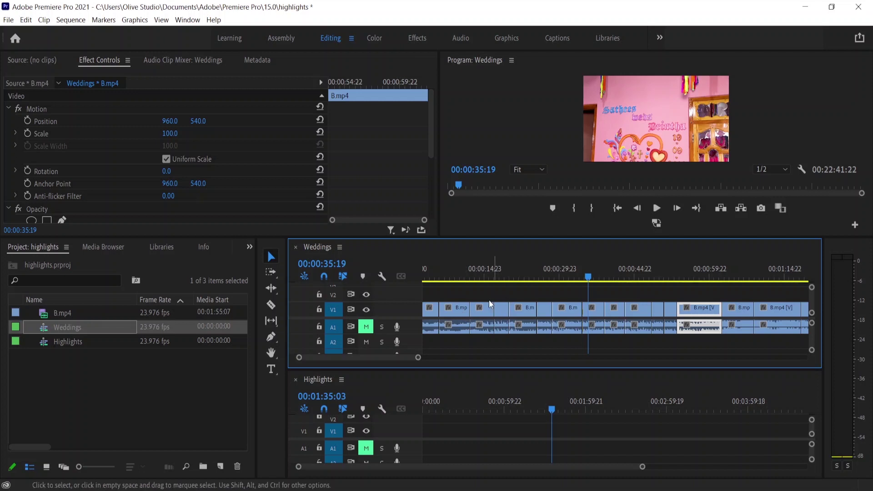
{"action": "left_click", "coordinate": [484, 313]}
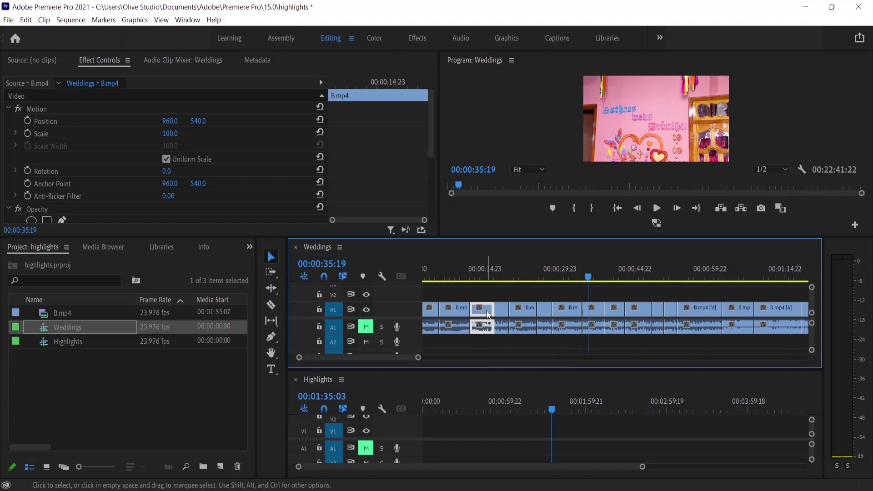
{"action": "right_click", "coordinate": [488, 315]}
{"action": "mouse_move", "coordinate": [509, 285]}
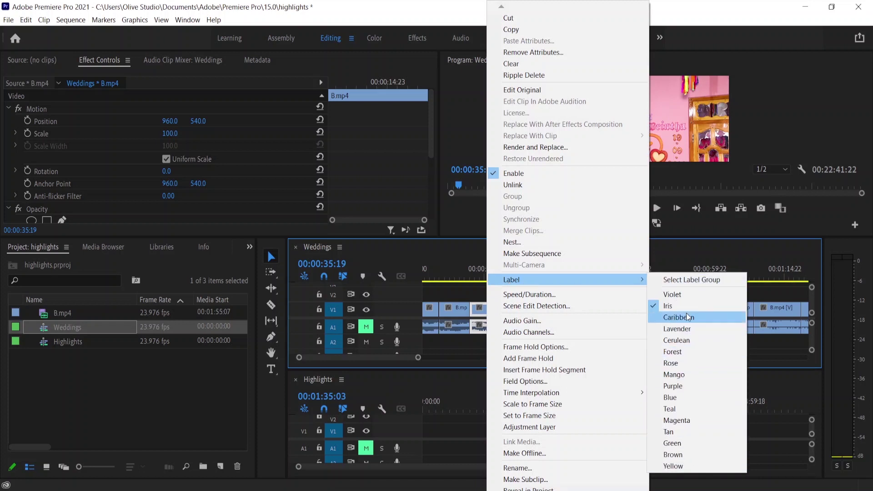
{"action": "left_click", "coordinate": [469, 285]}
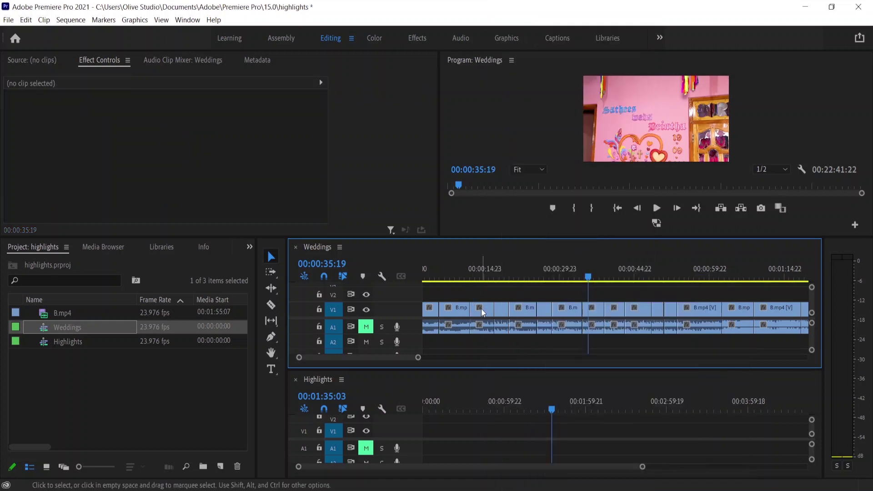
{"action": "left_click", "coordinate": [477, 313]}
{"action": "right_click", "coordinate": [517, 310]}
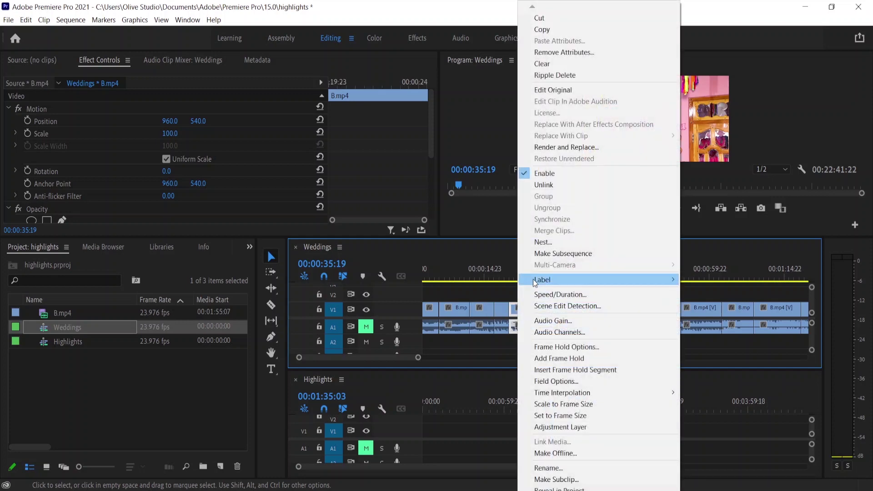
{"action": "mouse_move", "coordinate": [545, 279]}
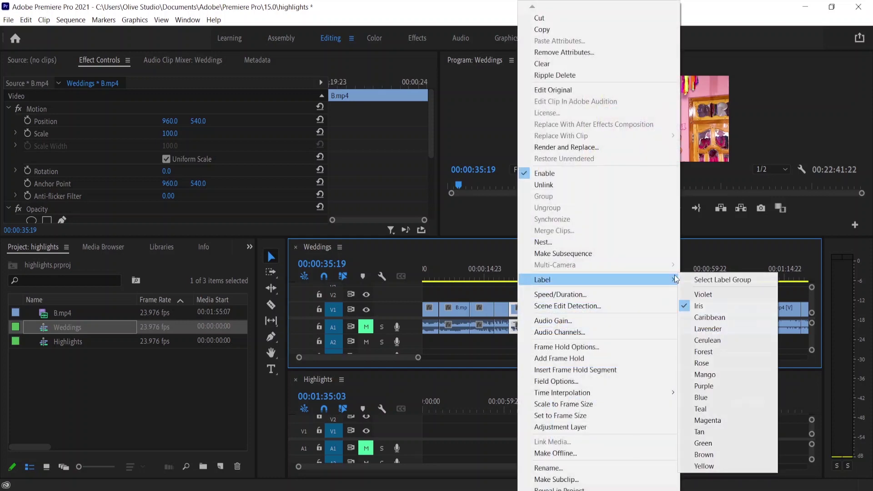
{"action": "left_click", "coordinate": [488, 308]}
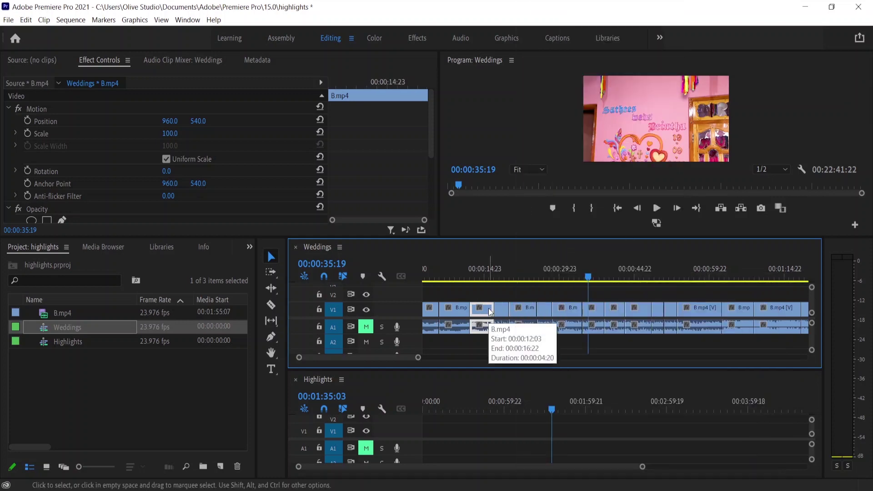
{"action": "left_click", "coordinate": [455, 312]}
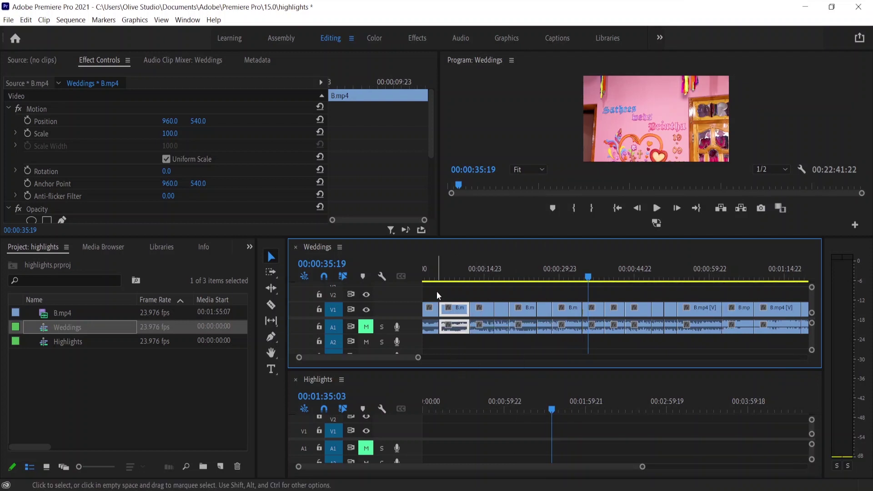
{"action": "left_click", "coordinate": [26, 19]}
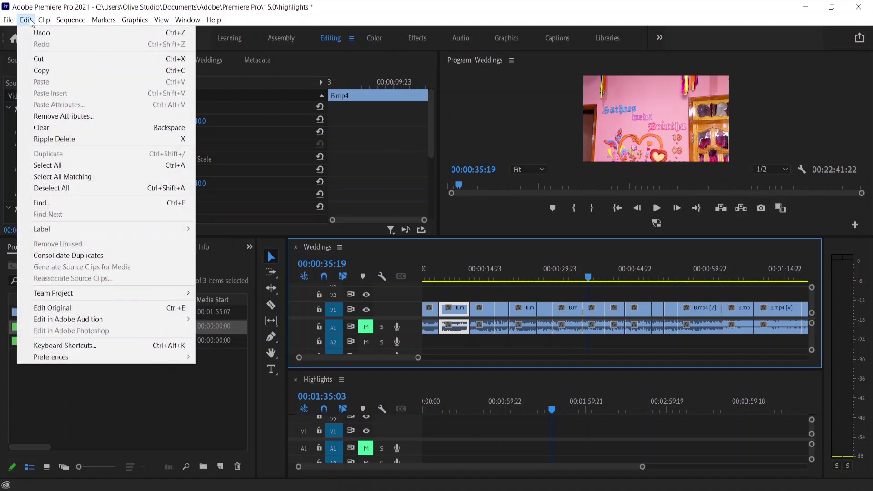
{"action": "left_click", "coordinate": [40, 347]}
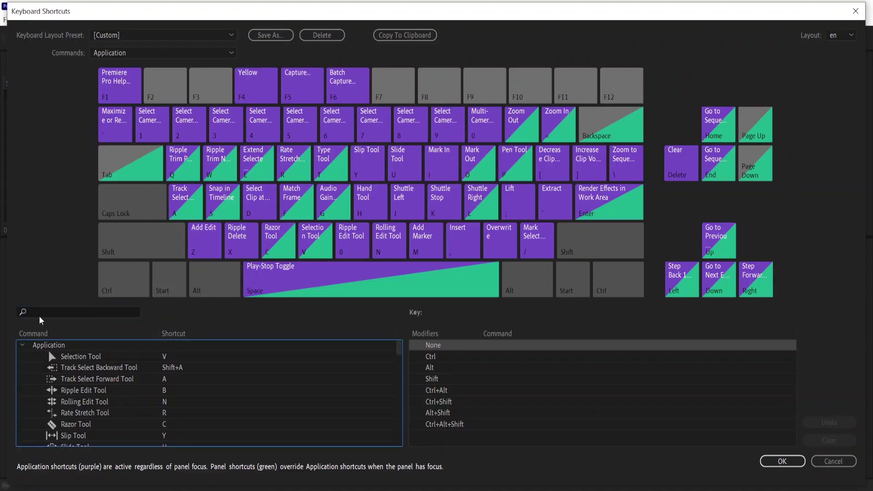
{"action": "left_click", "coordinate": [52, 312]}
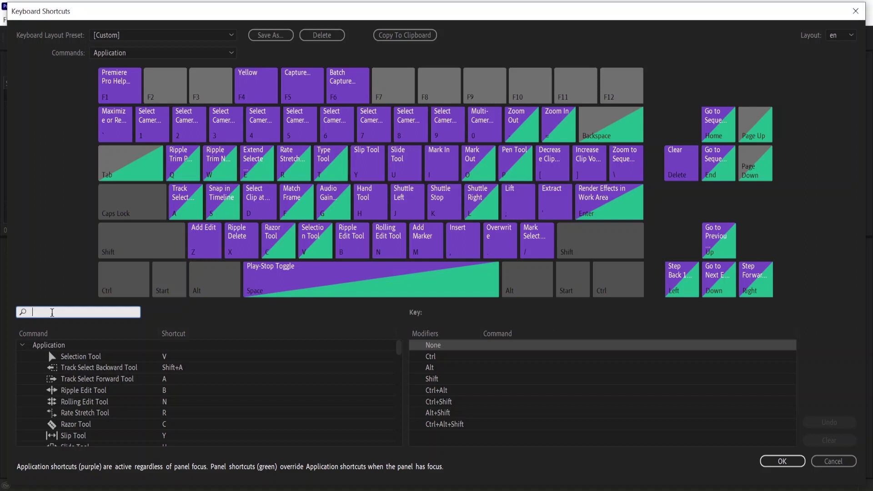
{"action": "type", "text": "ye"}
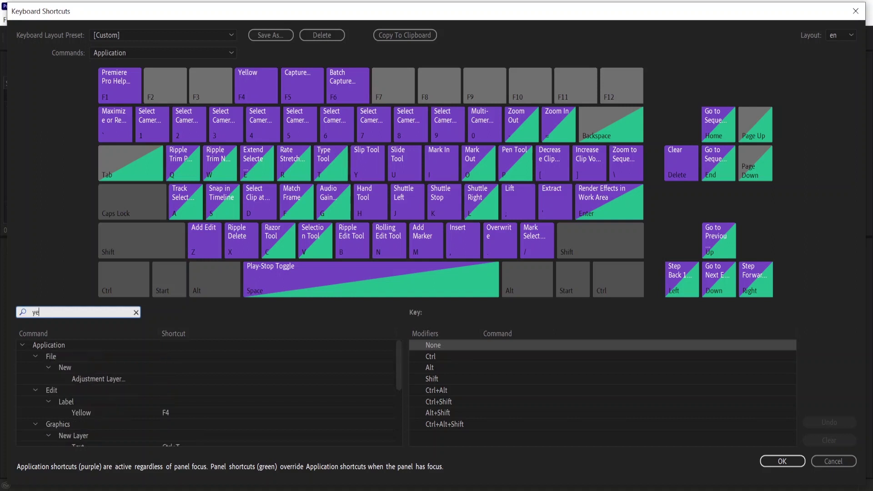
{"action": "type", "text": "llow"}
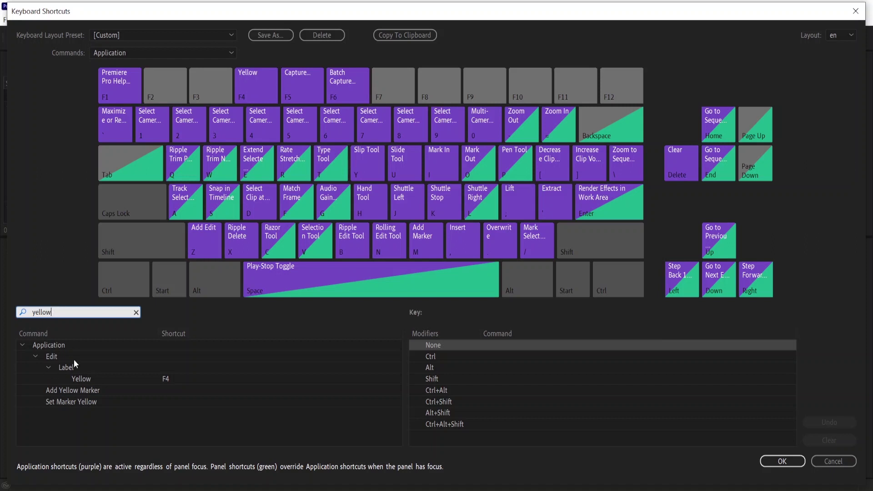
{"action": "left_click", "coordinate": [78, 378]}
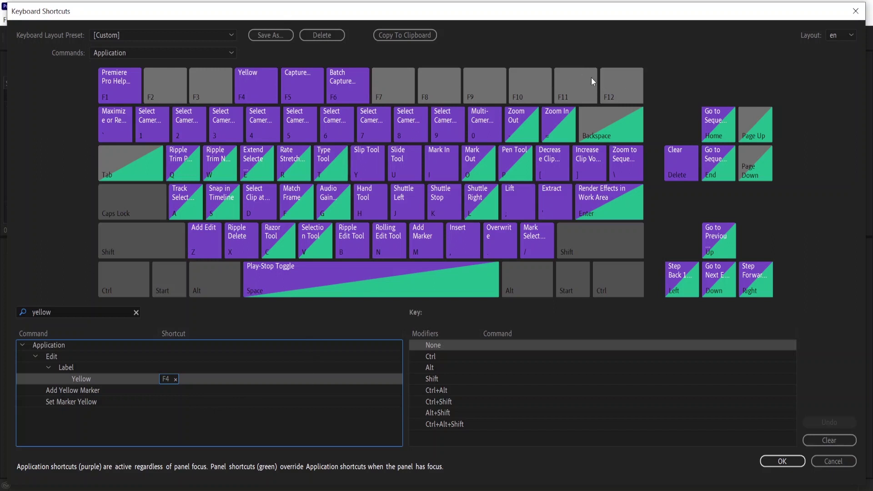
{"action": "left_click", "coordinate": [77, 377]}
Scrub through the Weddings footage and give the short clip near 00:00:25:20 the Yellow label
{"action": "left_click", "coordinate": [779, 462]}
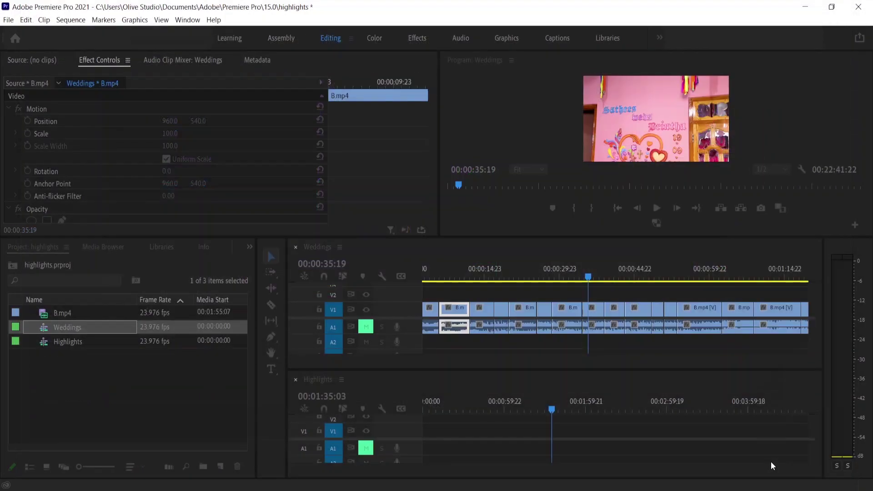
{"action": "mouse_move", "coordinate": [589, 273]}
{"action": "left_mouse_down"}
{"action": "mouse_move", "coordinate": [614, 277]}
{"action": "mouse_move", "coordinate": [468, 286]}
{"action": "mouse_move", "coordinate": [480, 289]}
{"action": "left_mouse_up"}
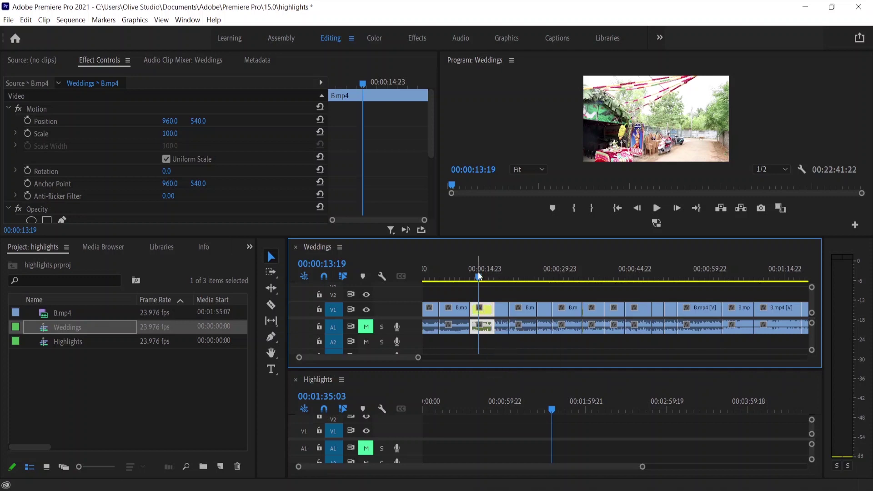
{"action": "left_click_drag", "start_coordinate": [480, 276], "coordinate": [557, 276]}
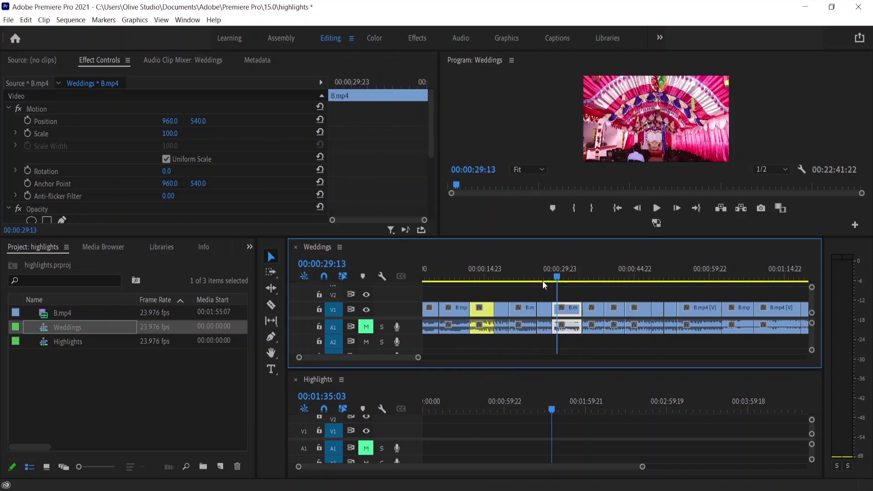
{"action": "left_click", "coordinate": [539, 282]}
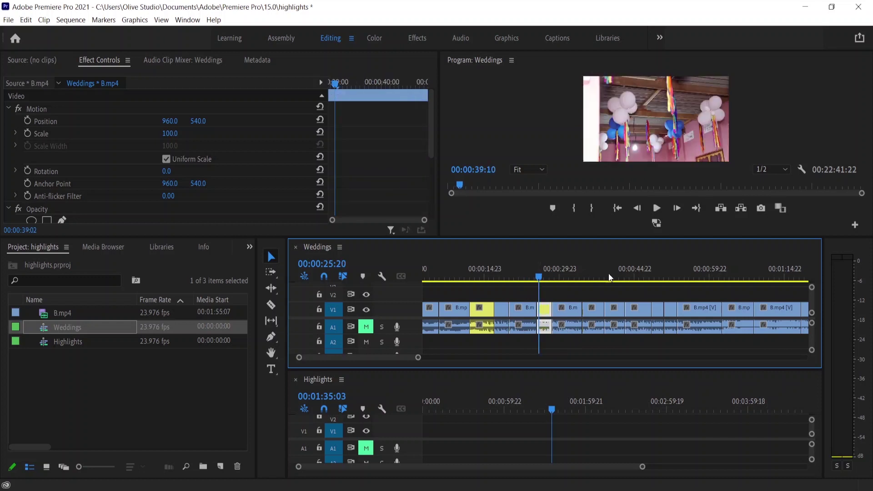
{"action": "mouse_move", "coordinate": [609, 277]}
{"action": "left_mouse_down"}
{"action": "mouse_move", "coordinate": [688, 276]}
{"action": "mouse_move", "coordinate": [658, 283]}
{"action": "left_mouse_up"}
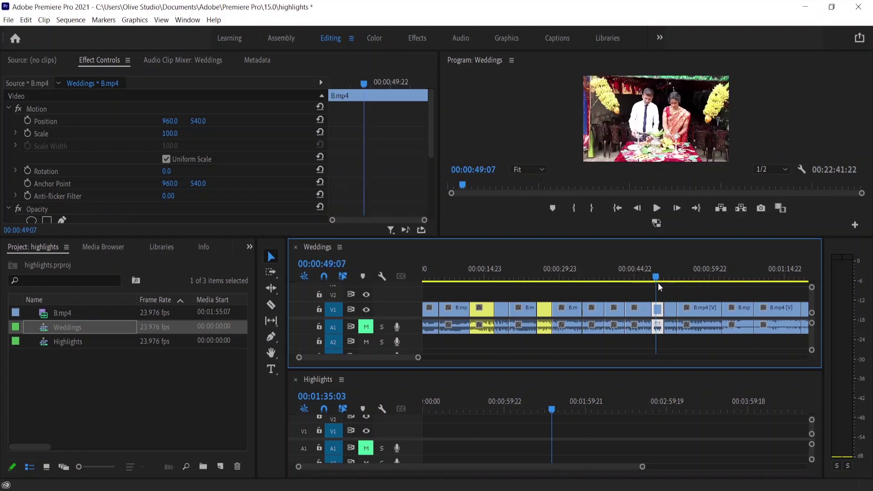
{"action": "key", "text": "ctrl+y"}
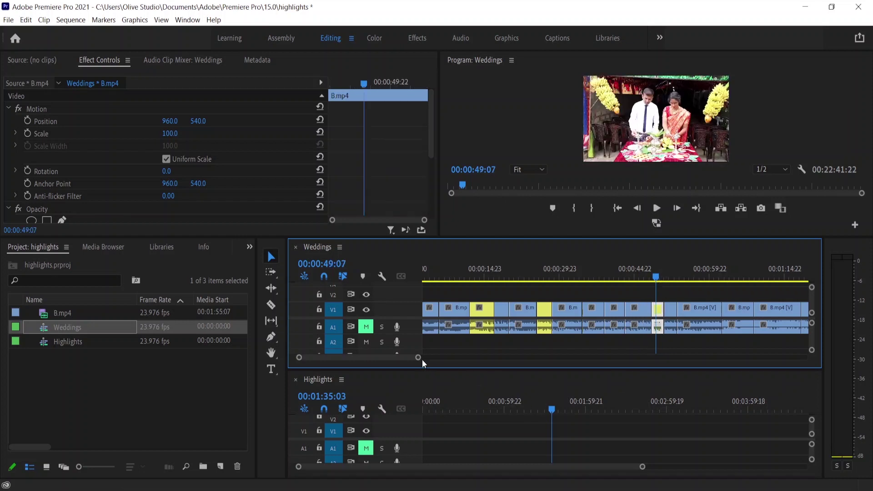
{"action": "left_click_drag", "start_coordinate": [422, 359], "coordinate": [456, 359]}
{"action": "left_click", "coordinate": [619, 274]}
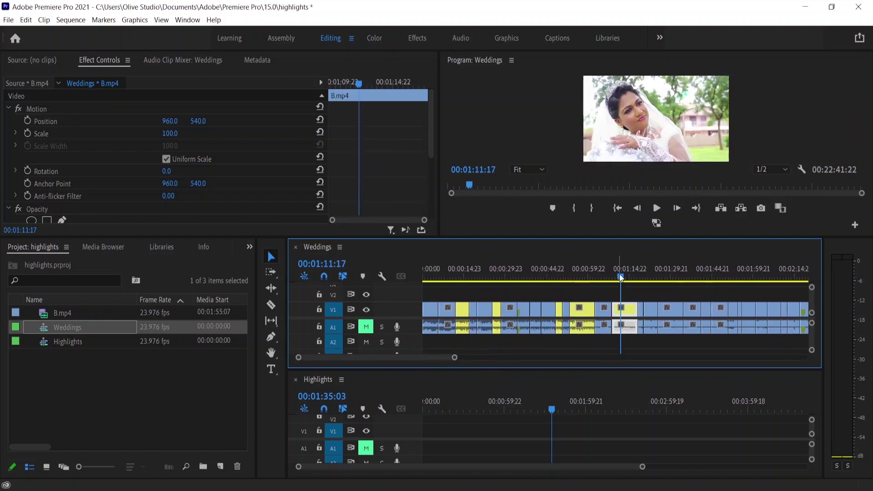
{"action": "left_click_drag", "start_coordinate": [619, 275], "coordinate": [738, 276]}
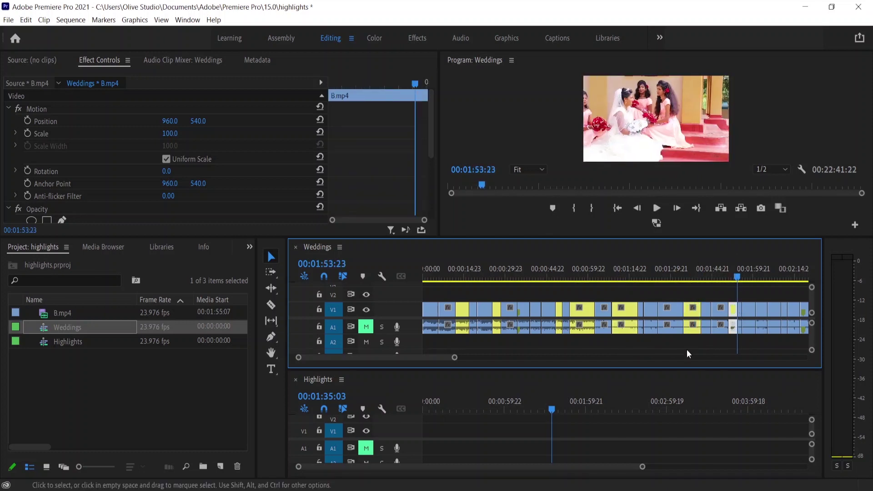
{"action": "left_click_drag", "start_coordinate": [455, 357], "coordinate": [499, 358]}
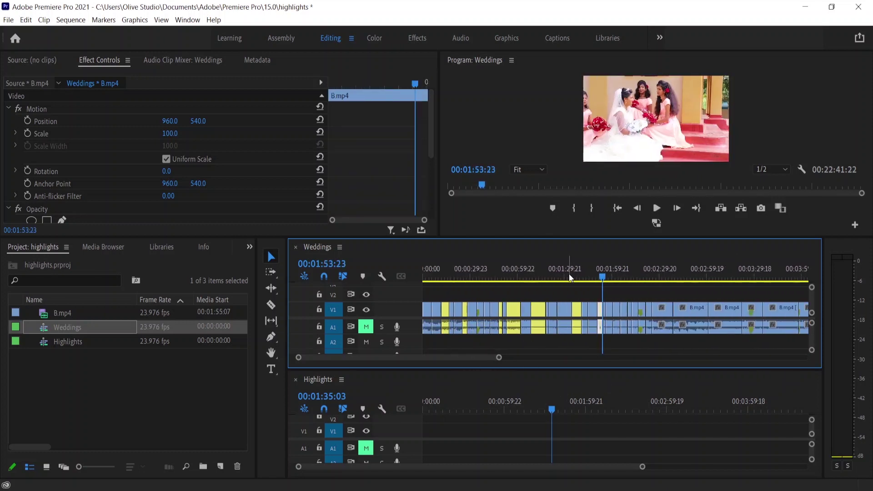
{"action": "left_click_drag", "start_coordinate": [603, 278], "coordinate": [623, 277]}
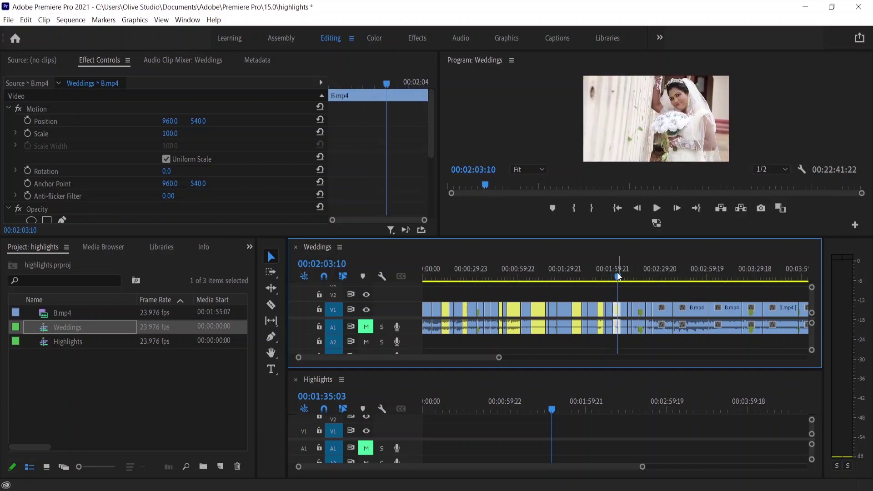
{"action": "left_click", "coordinate": [667, 279]}
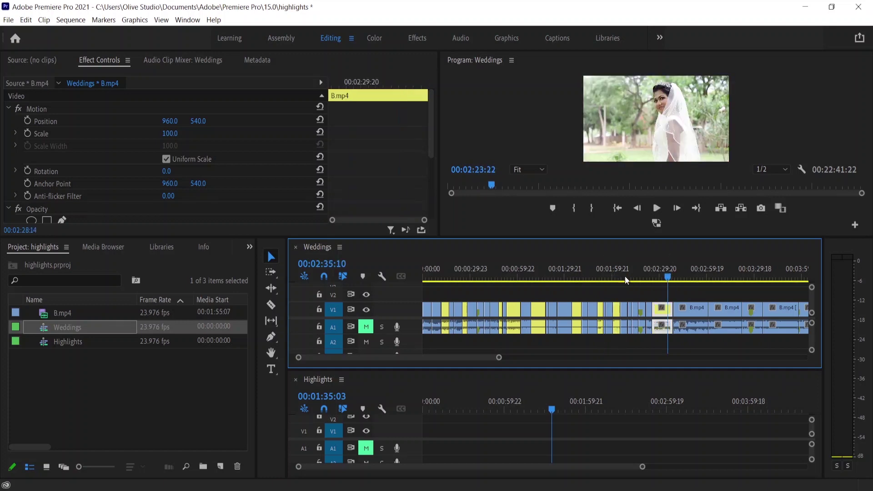
{"action": "left_click_drag", "start_coordinate": [530, 286], "coordinate": [439, 278]}
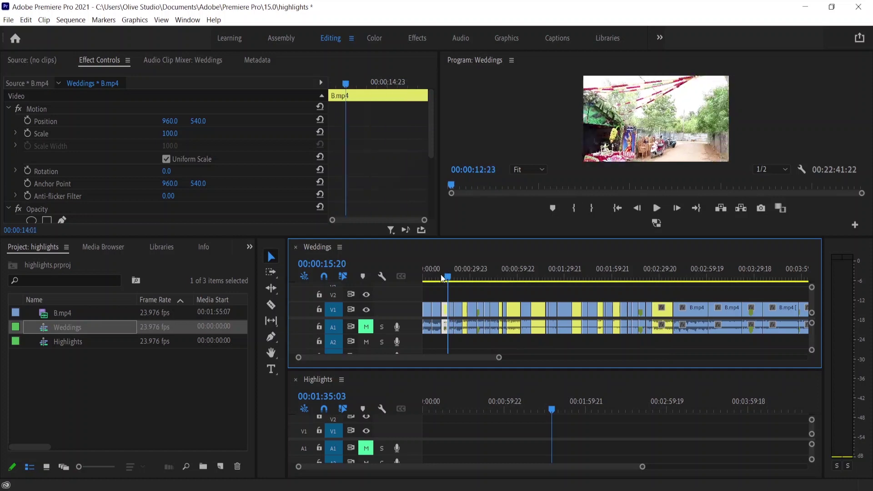
{"action": "left_click_drag", "start_coordinate": [439, 278], "coordinate": [599, 268]}
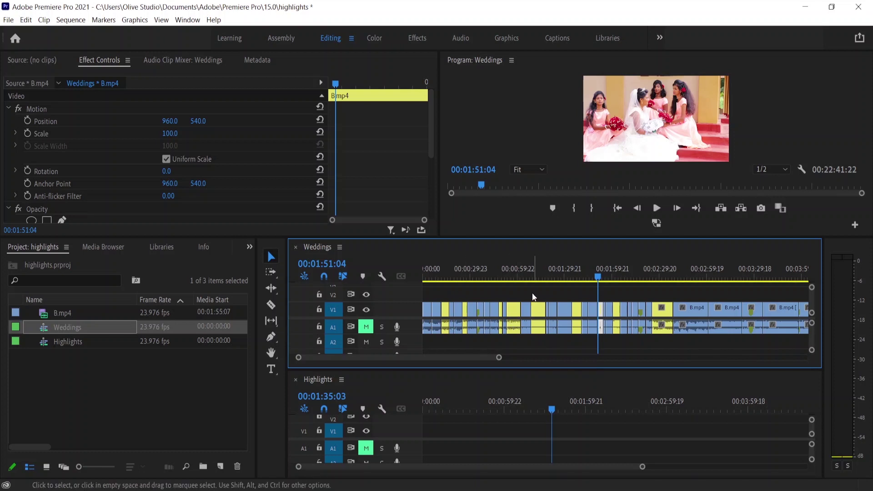
Select all yellow-labelled Weddings clips with Select Label Group and drag them into Highlights
{"action": "left_click", "coordinate": [574, 315]}
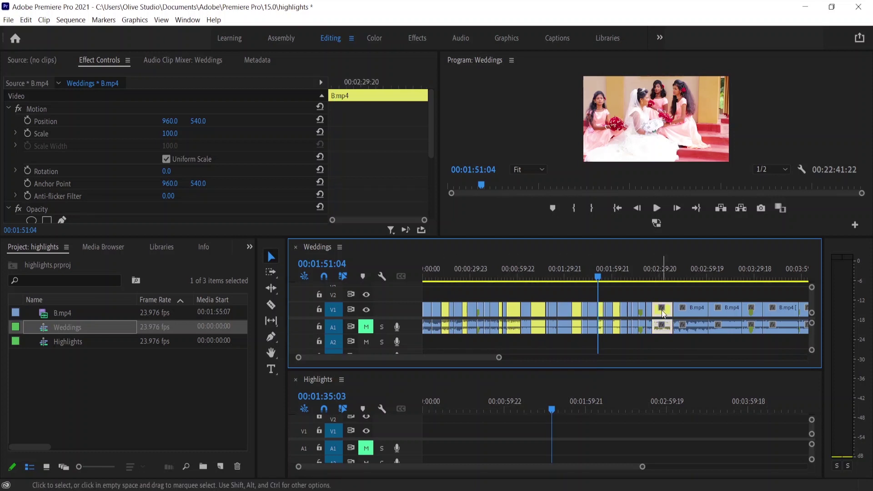
{"action": "left_click", "coordinate": [538, 314]}
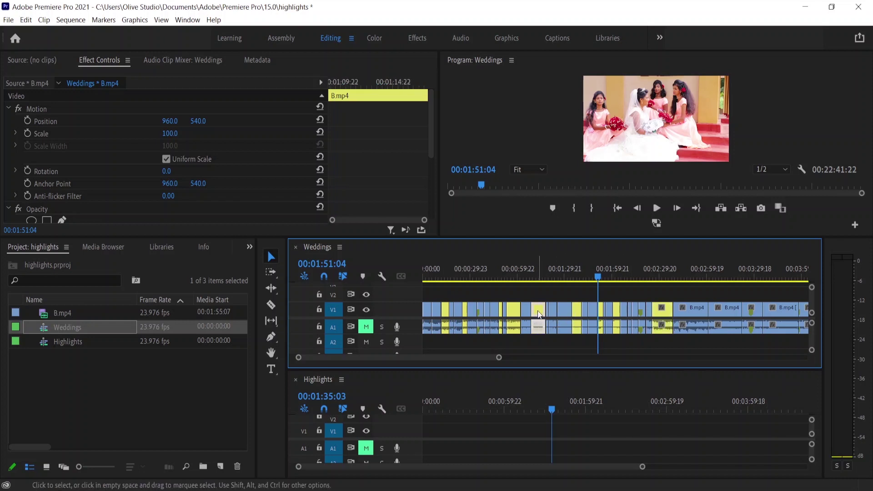
{"action": "left_click", "coordinate": [30, 23]}
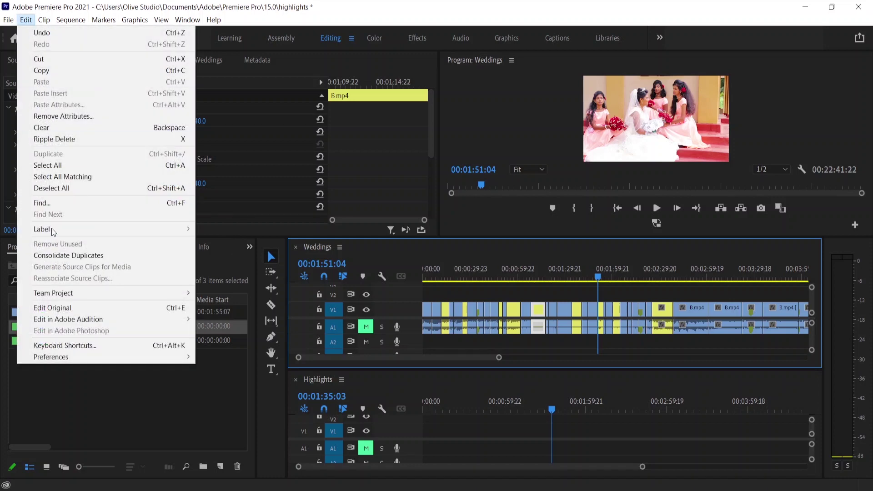
{"action": "mouse_move", "coordinate": [51, 232]}
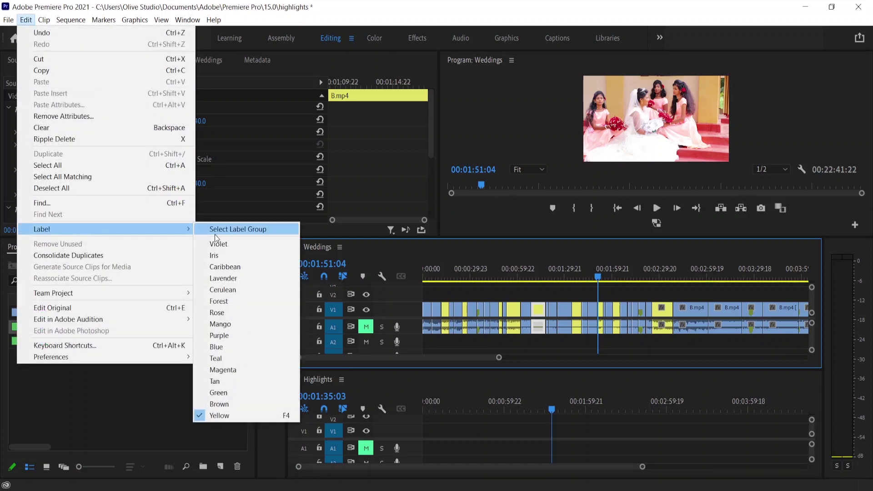
{"action": "left_click", "coordinate": [291, 231]}
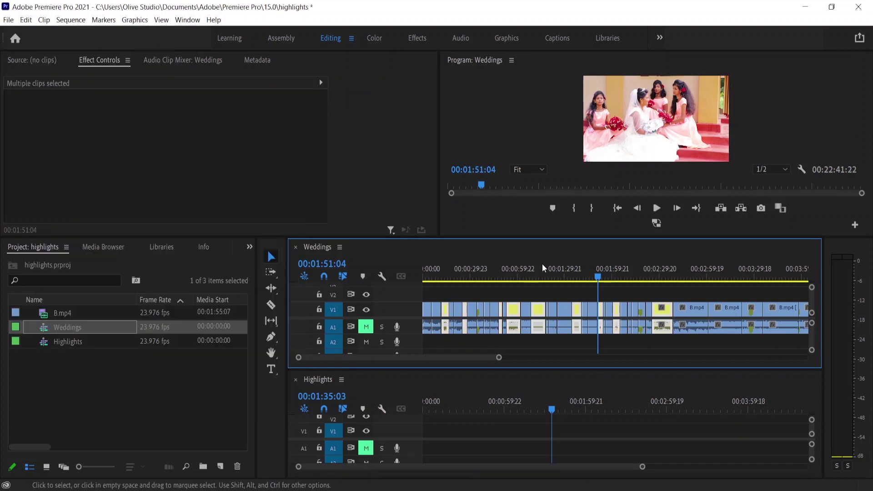
{"action": "left_click_drag", "start_coordinate": [537, 209], "coordinate": [537, 208]}
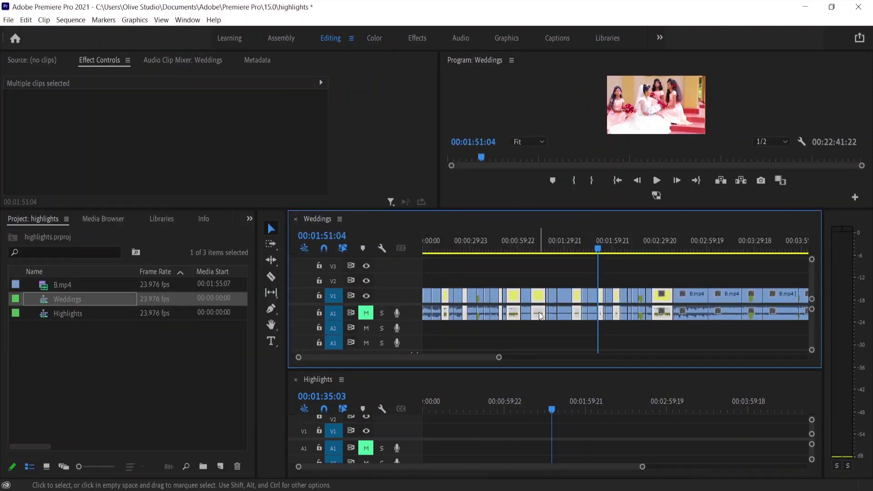
{"action": "left_click_drag", "start_coordinate": [538, 312], "coordinate": [539, 387]}
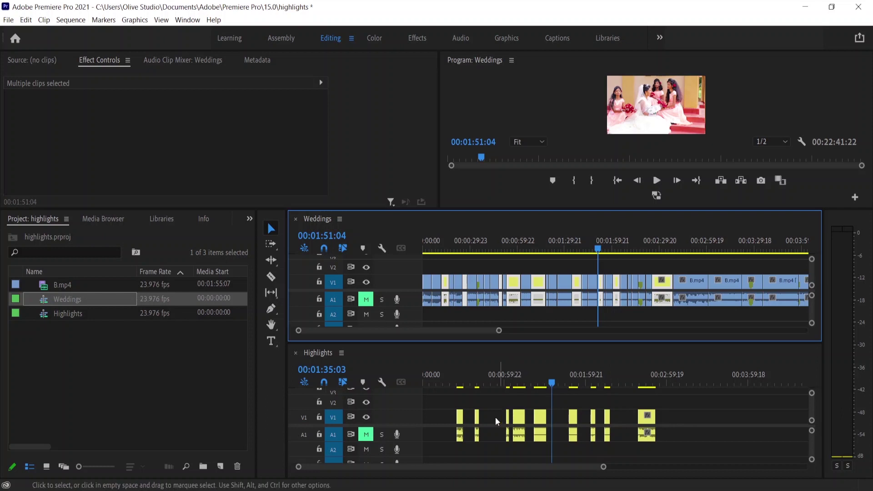
Ripple delete the first two V1 gaps in Highlights, then marquee-select all its clips
{"action": "left_click", "coordinate": [454, 381]}
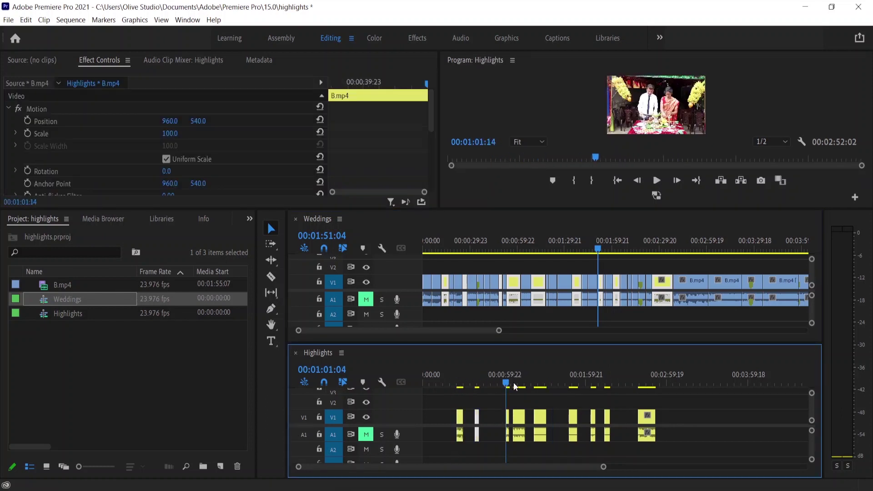
{"action": "mouse_move", "coordinate": [469, 383]}
{"action": "left_mouse_down"}
{"action": "mouse_move", "coordinate": [613, 387]}
{"action": "mouse_move", "coordinate": [563, 404]}
{"action": "left_mouse_up"}
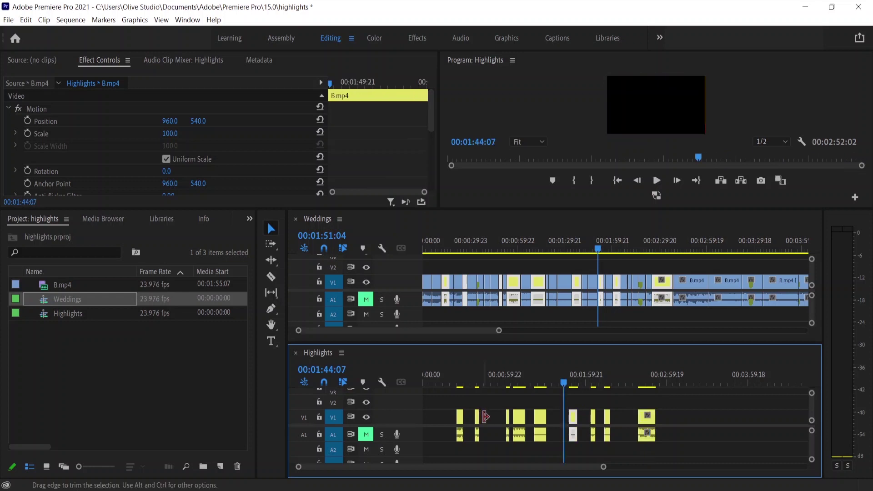
{"action": "left_click", "coordinate": [491, 417]}
{"action": "right_click", "coordinate": [492, 419]}
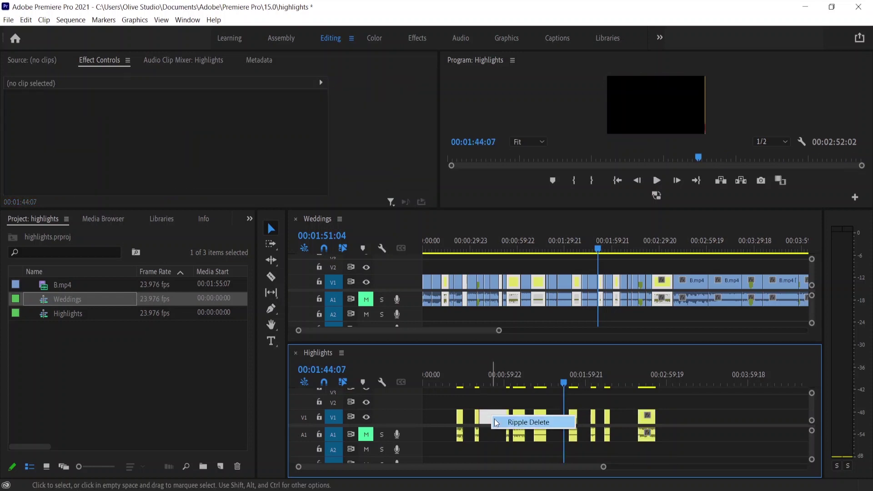
{"action": "left_click", "coordinate": [500, 421]}
{"action": "left_click", "coordinate": [535, 417]}
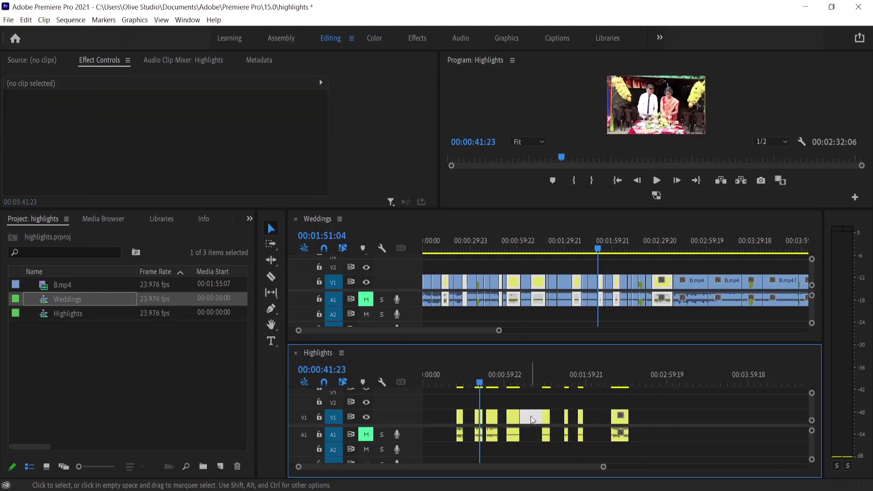
{"action": "right_click", "coordinate": [531, 416]}
{"action": "left_click", "coordinate": [536, 416]}
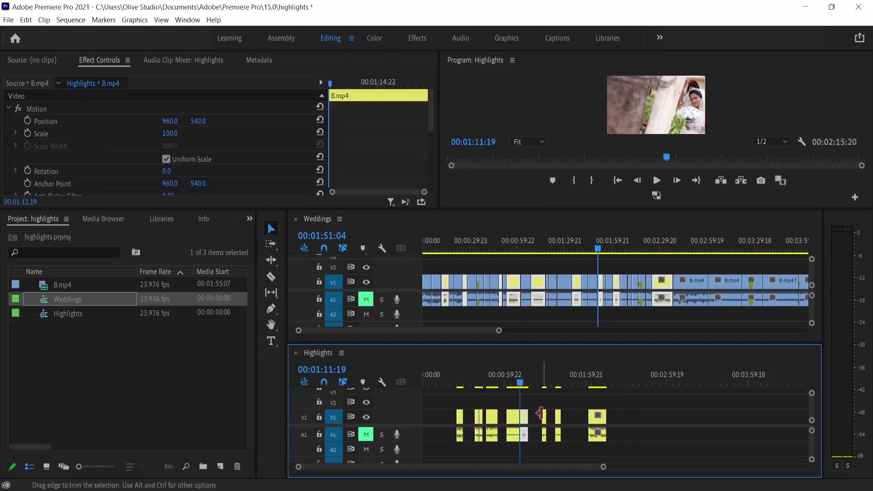
{"action": "left_click_drag", "start_coordinate": [437, 391], "coordinate": [645, 448]}
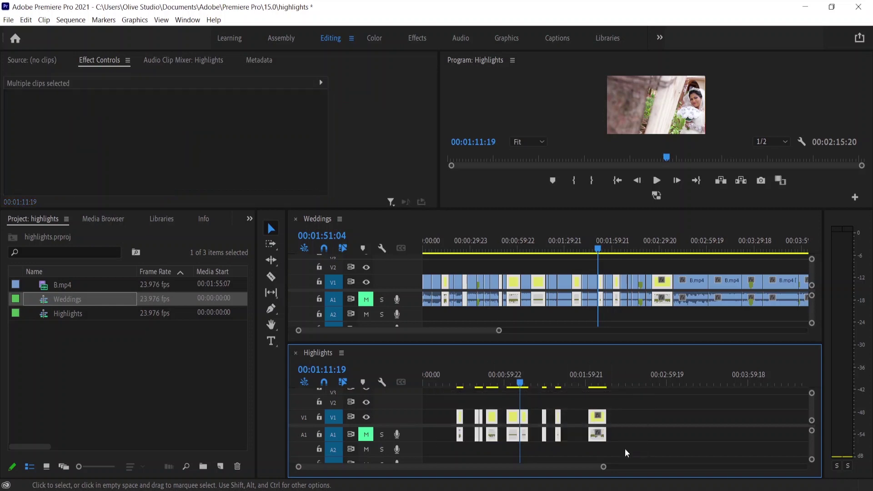
Apply Sequence > Close Gap to the selected Highlights clips, shortening it to 00:01:21:18
{"action": "left_click", "coordinate": [60, 20]}
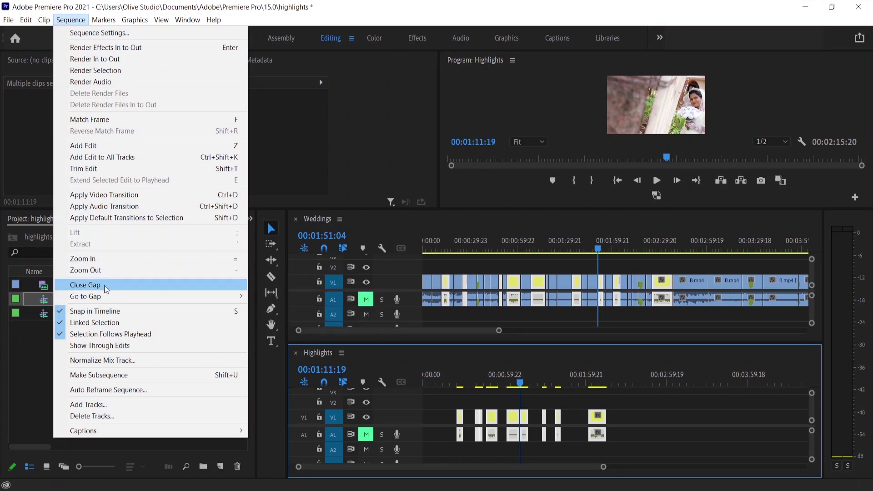
{"action": "left_click", "coordinate": [105, 285]}
{"action": "left_click_drag", "start_coordinate": [512, 385], "coordinate": [462, 390]}
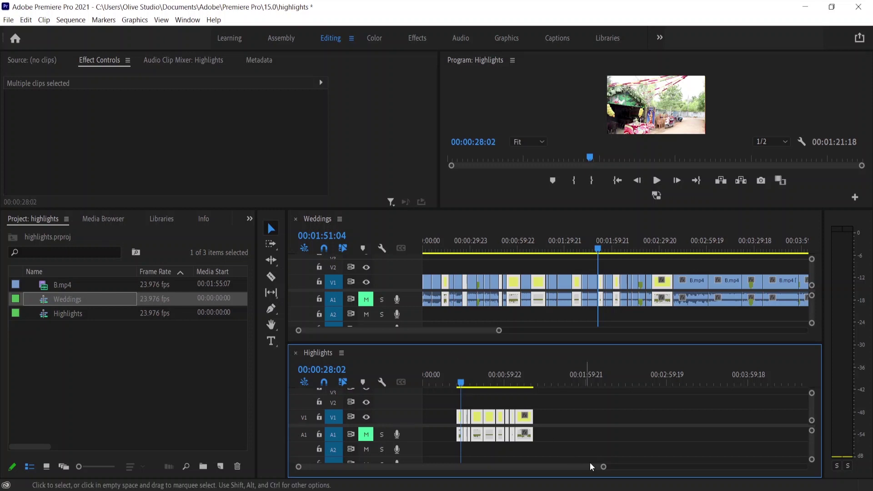
{"action": "left_click_drag", "start_coordinate": [603, 469], "coordinate": [453, 467]}
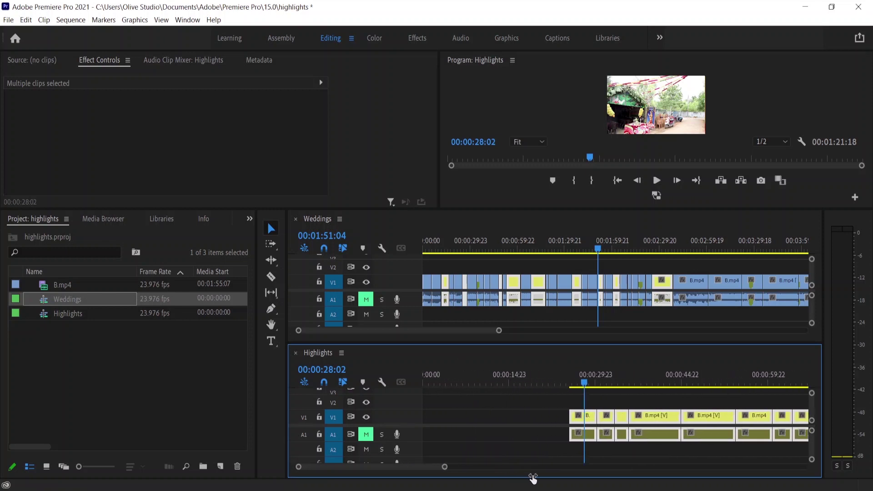
Lock the V1 track in Highlights and marquee-select its A1 audio clips
{"action": "left_click", "coordinate": [506, 374]}
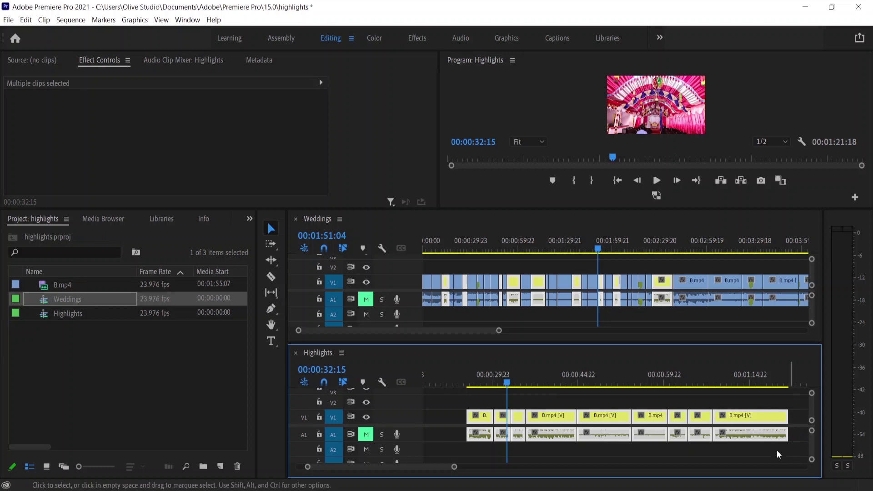
{"action": "left_click", "coordinate": [319, 417]}
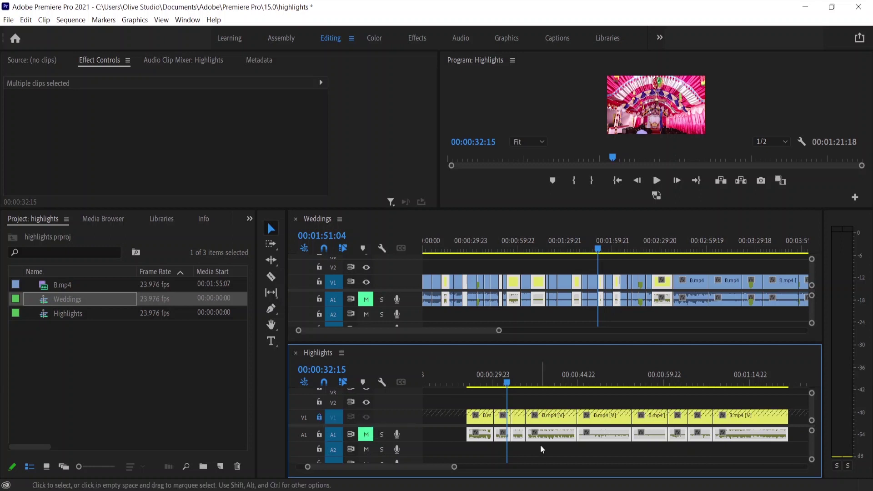
{"action": "mouse_move", "coordinate": [452, 432]}
{"action": "left_mouse_down"}
{"action": "mouse_move", "coordinate": [648, 457]}
{"action": "mouse_move", "coordinate": [805, 454]}
{"action": "left_mouse_up"}
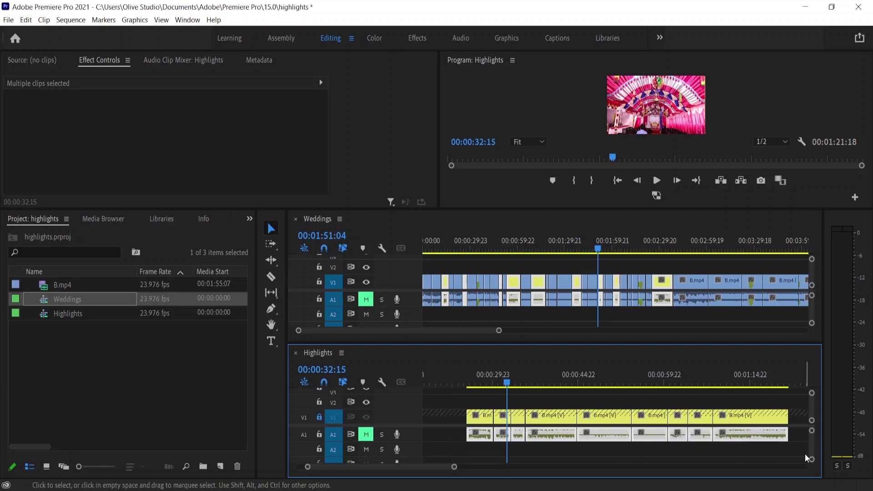